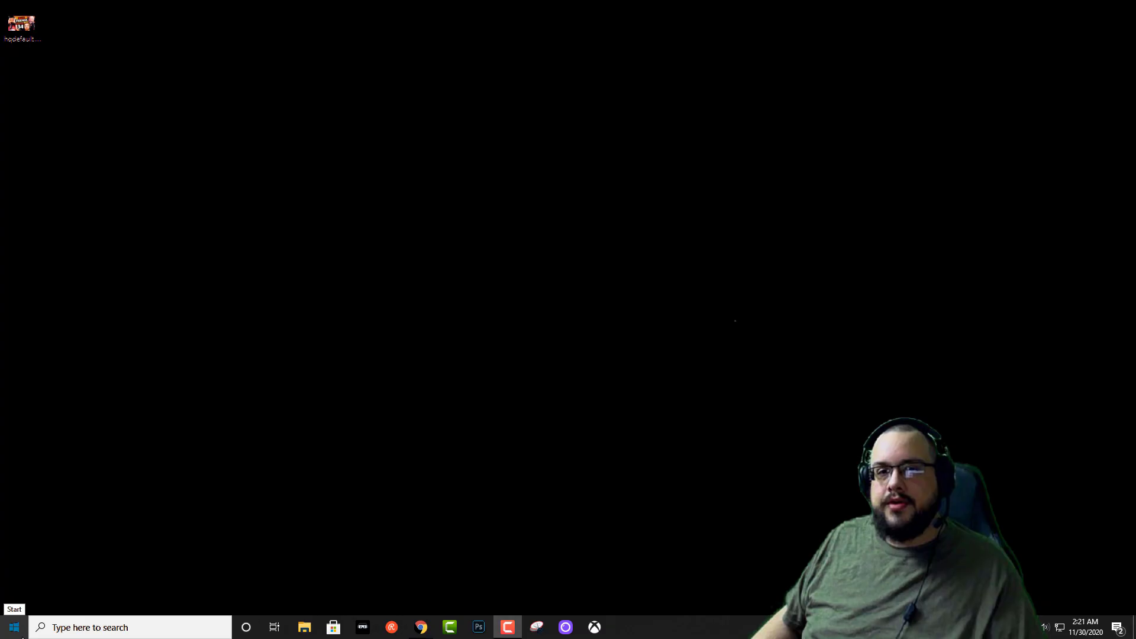
# Search Microsoft Store for 'accessories' and launch the installed Xbox Accessories app
pyautogui.click(333, 627)
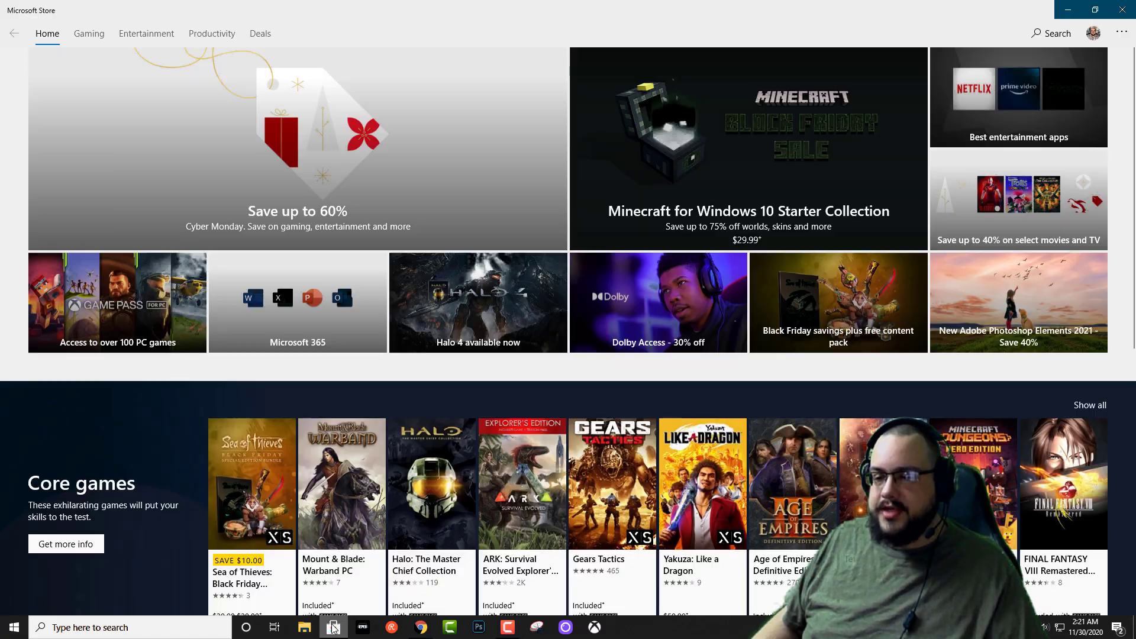
pyautogui.click(1042, 35)
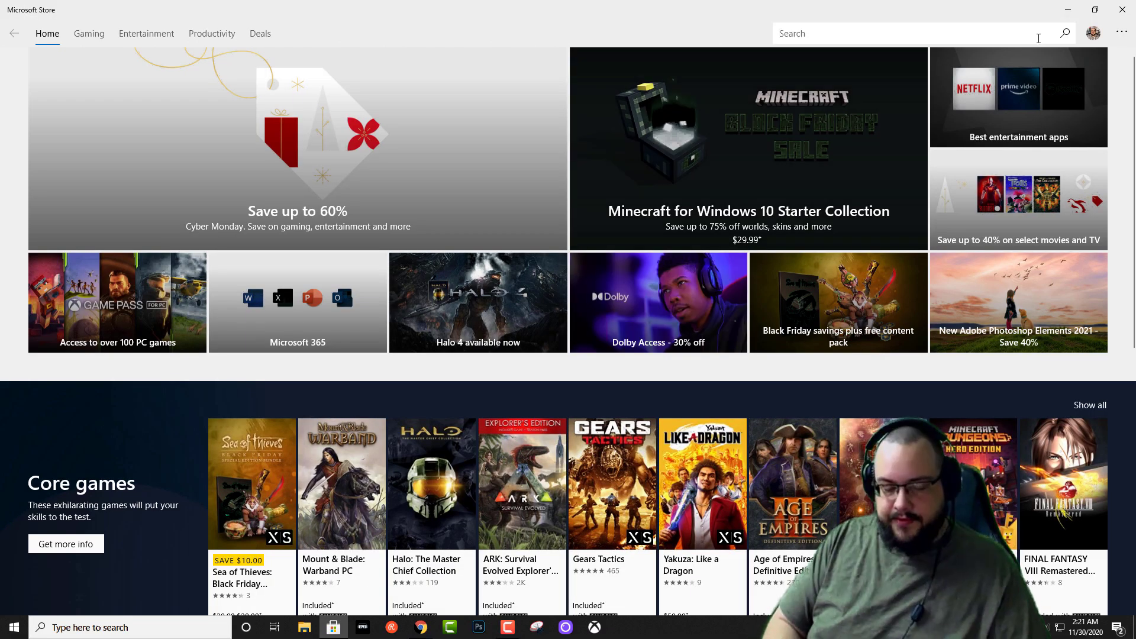
pyautogui.write('access')
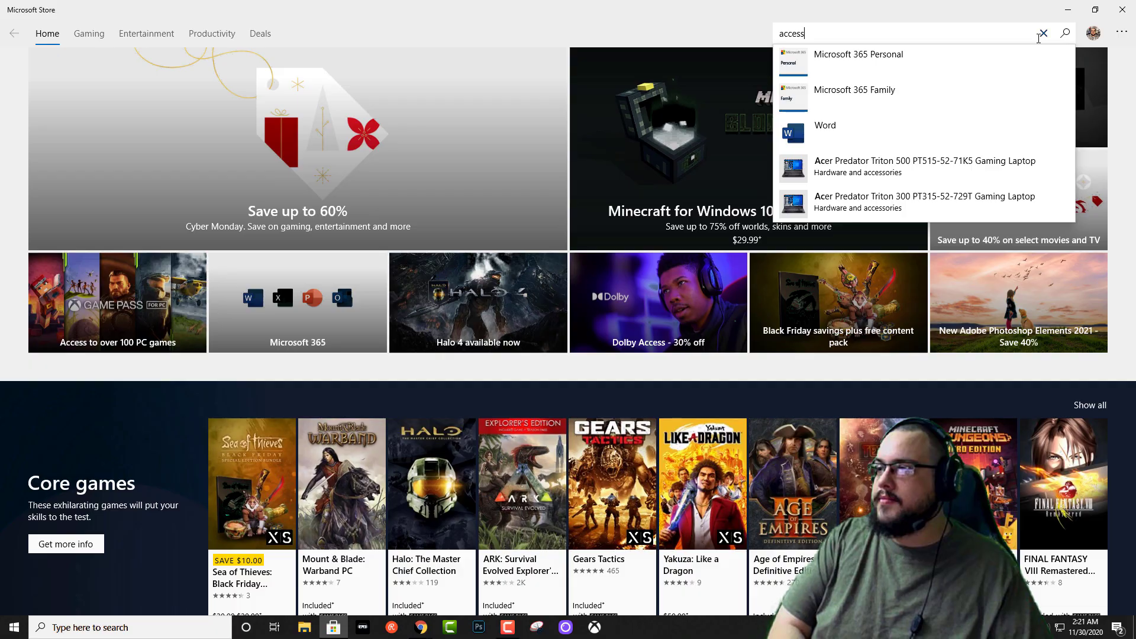
pyautogui.write('ories')
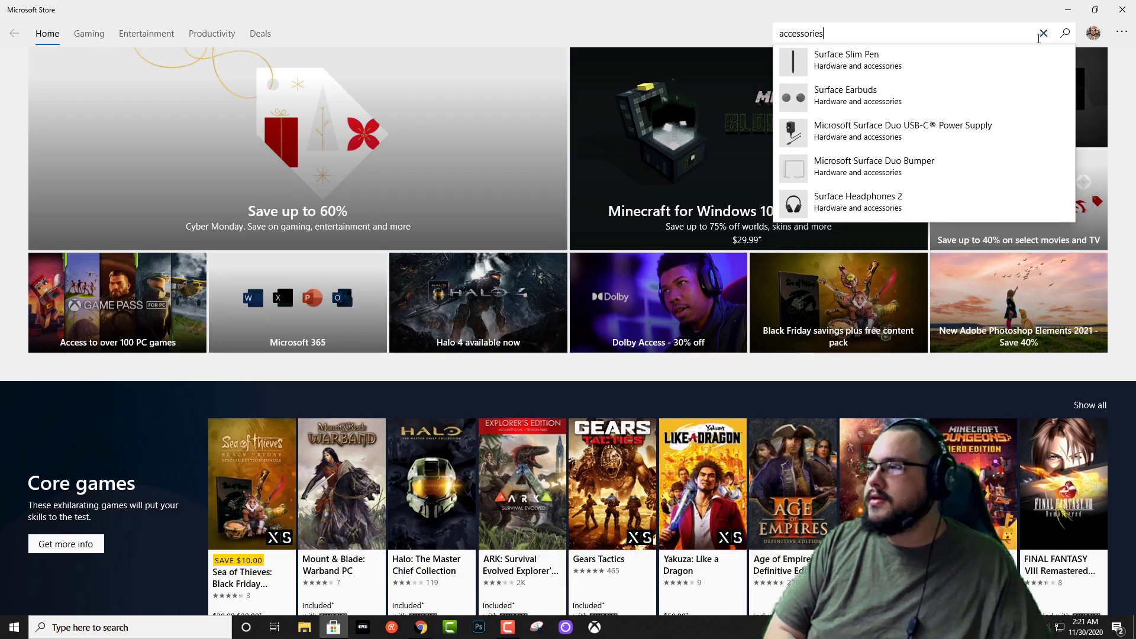
pyautogui.press('Return')
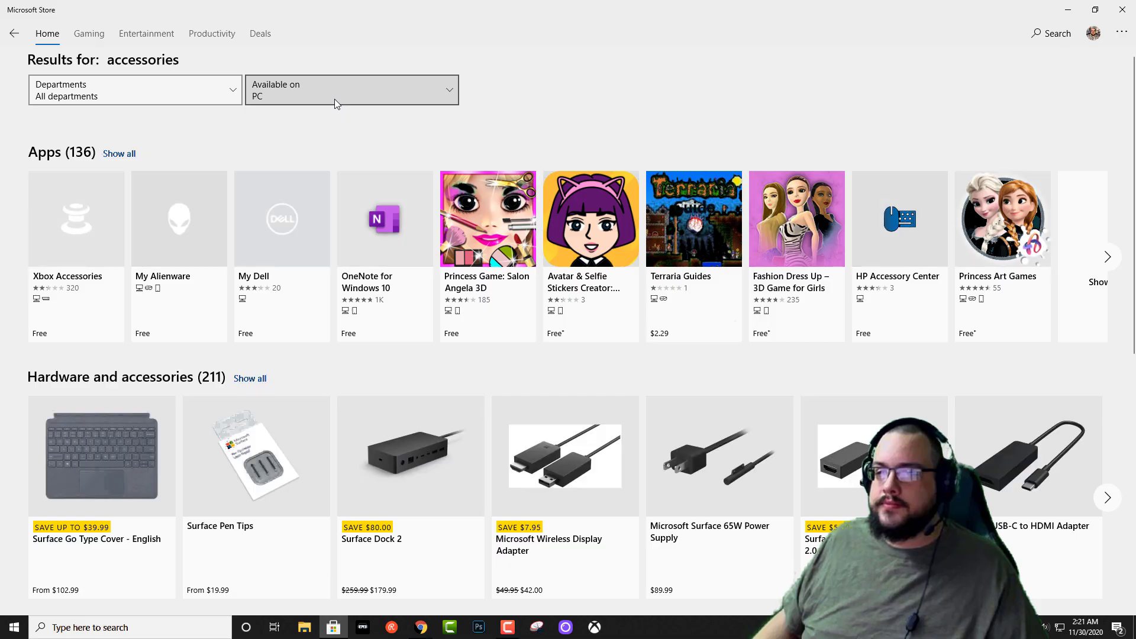
pyautogui.click(86, 253)
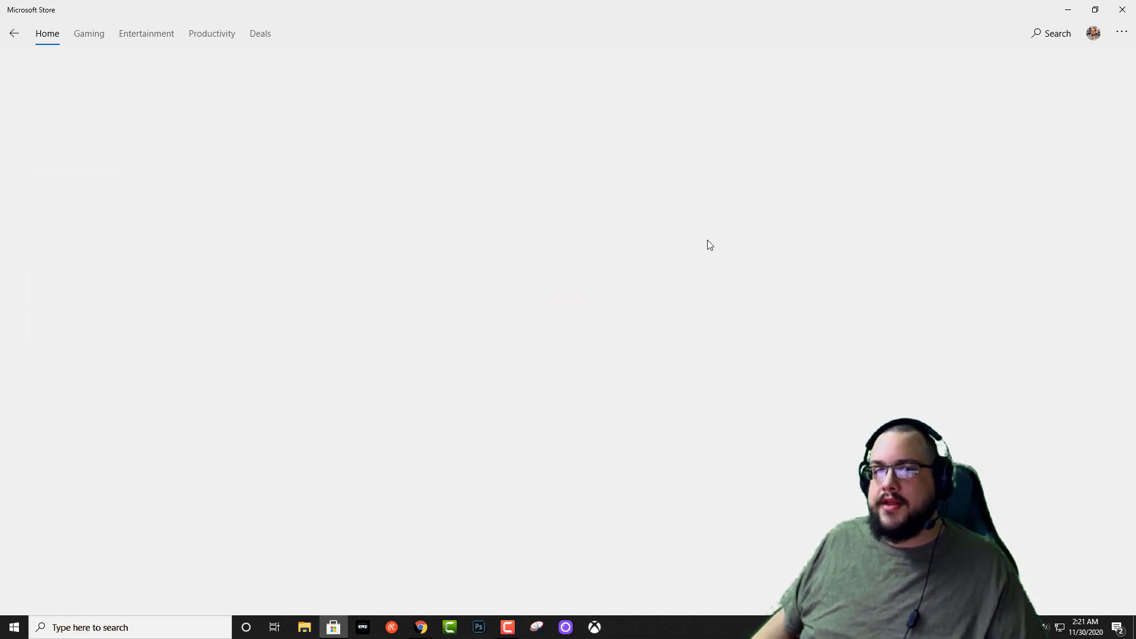
pyautogui.click(963, 82)
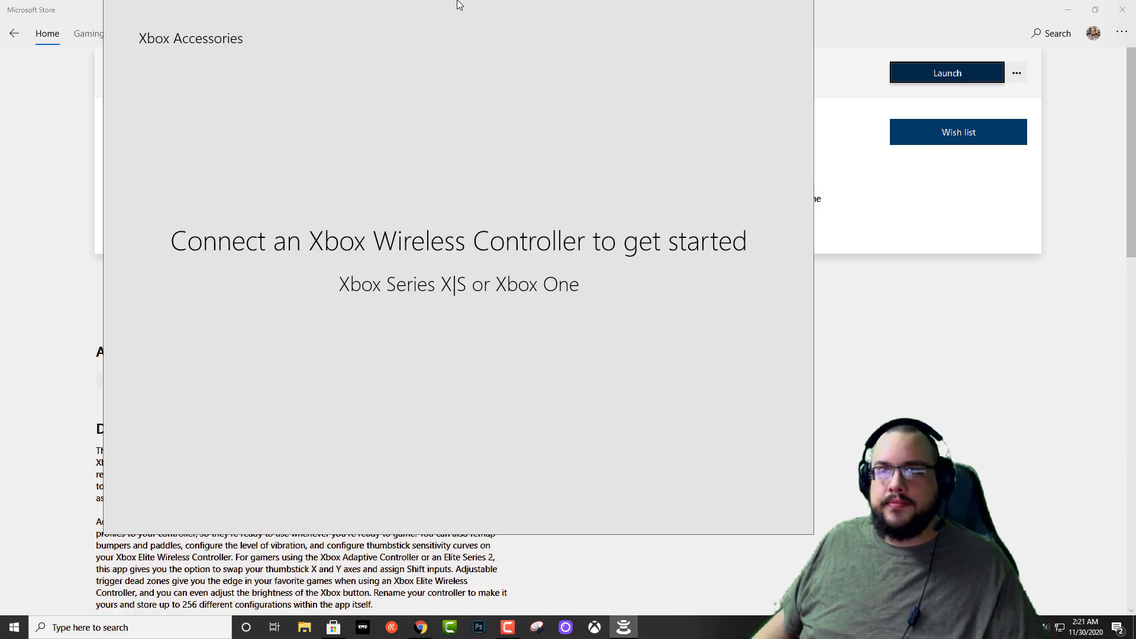
# Maximize Xbox Accessories and open the Elite Series 2 controller's profile configuration
pyautogui.doubleClick(456, 3)
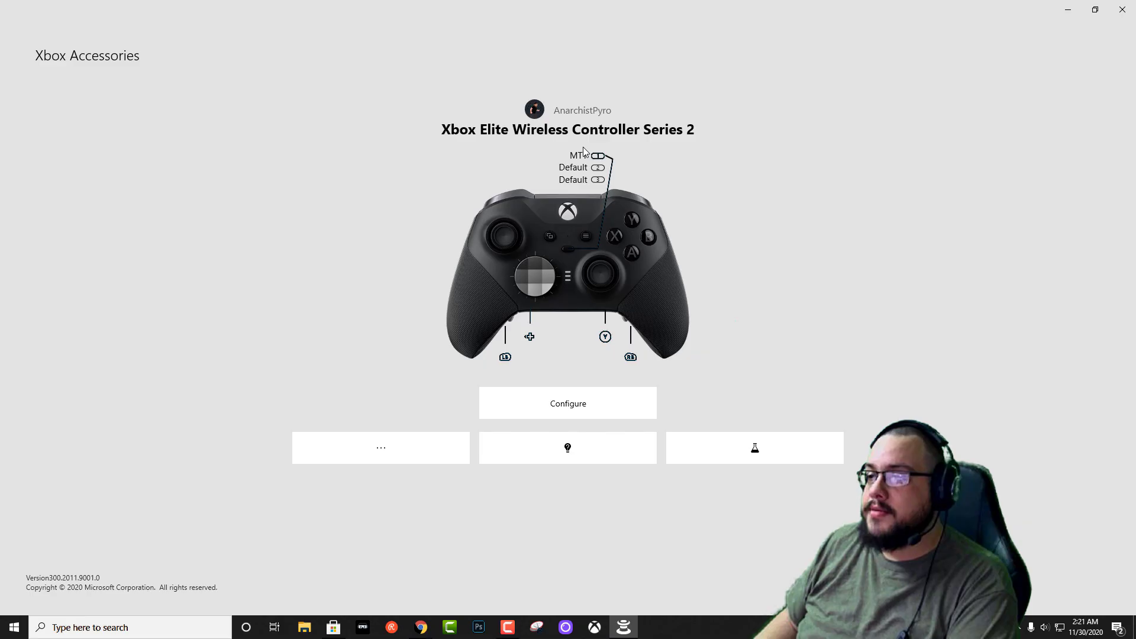
pyautogui.click(585, 402)
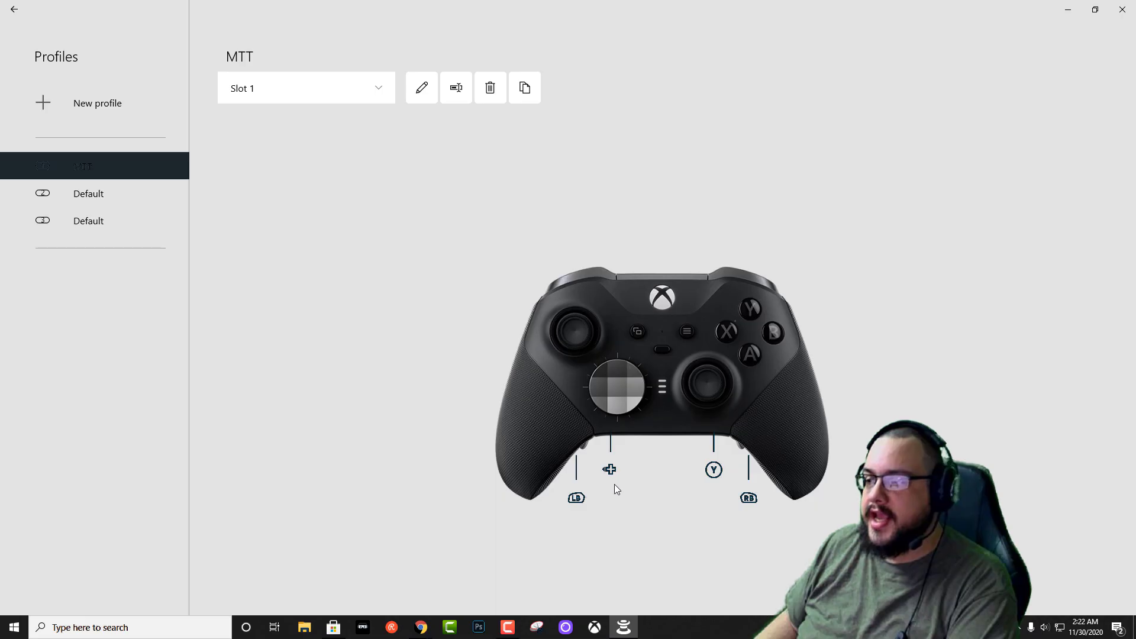
# Create and save a new controller profile named 'MTT2'
pyautogui.click(110, 101)
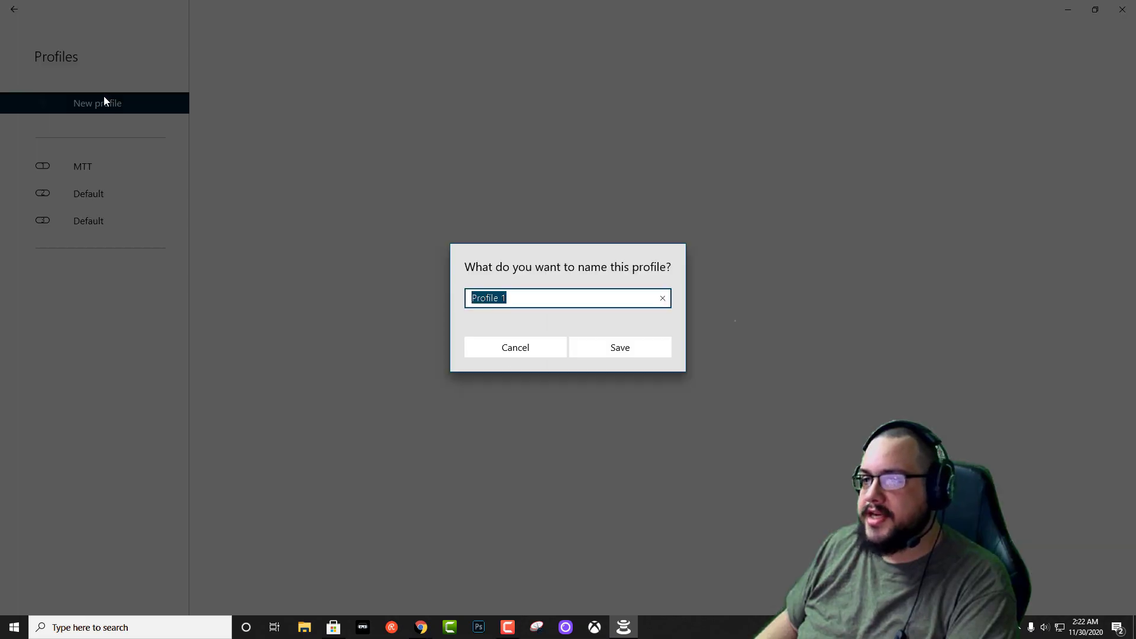
pyautogui.write('MTT2')
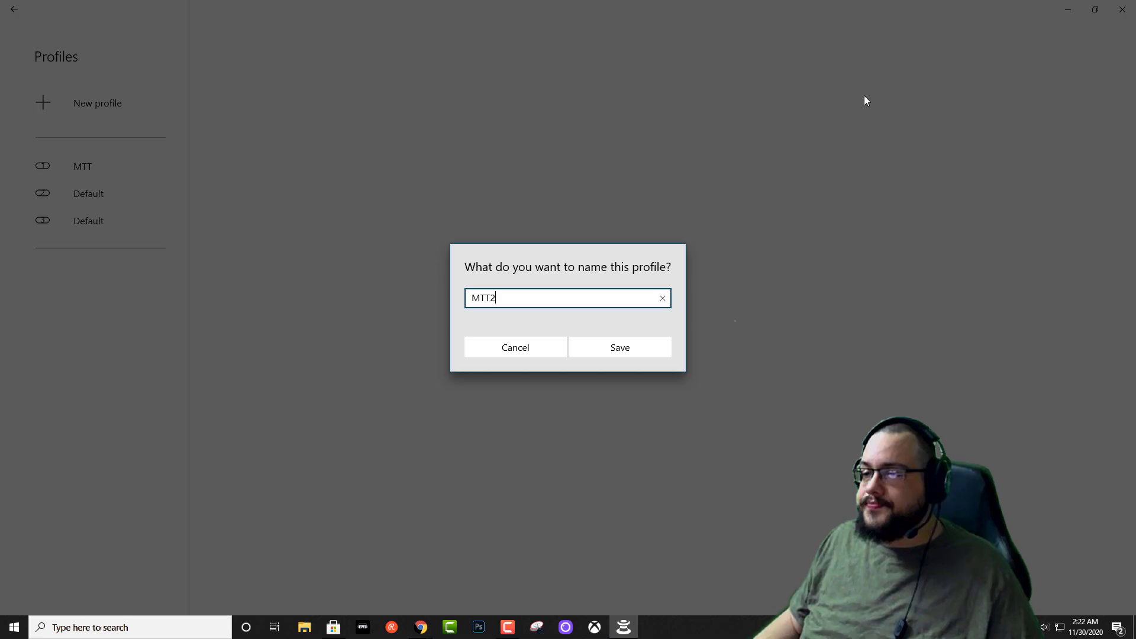
pyautogui.click(644, 346)
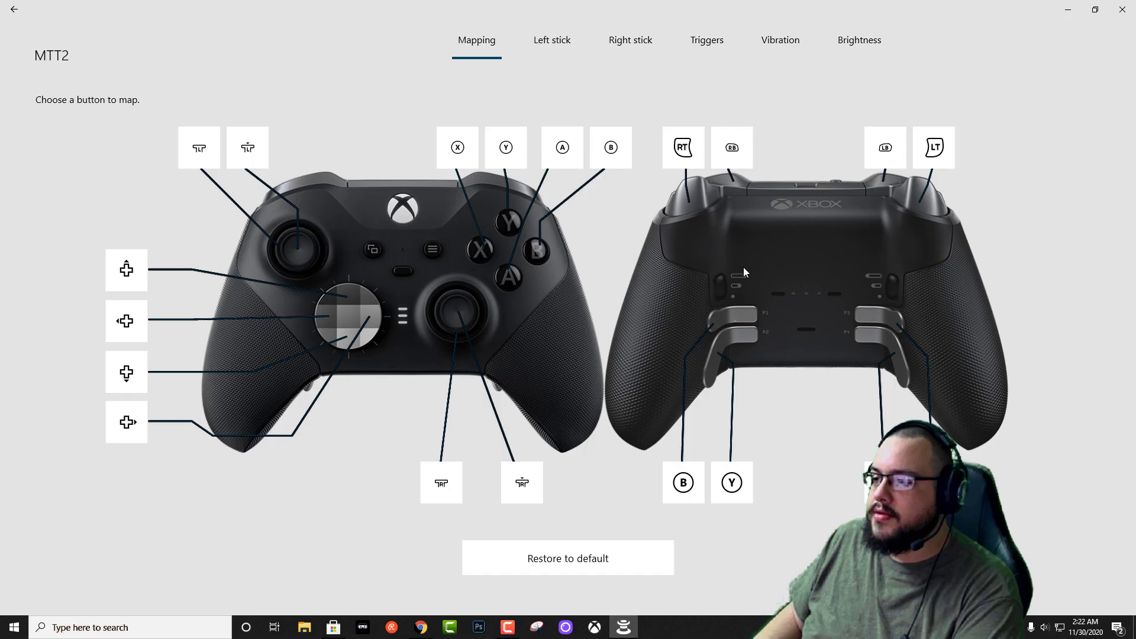
# Map the lower right paddle to Right bumper, with its Shift mapping set to Unmapped
pyautogui.click(724, 484)
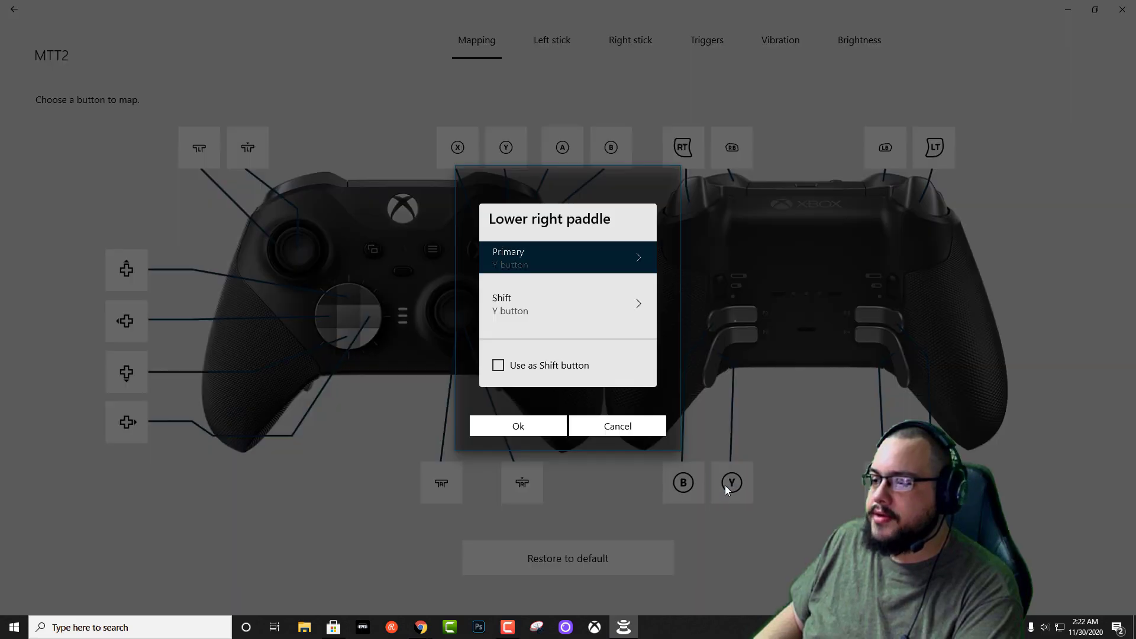
pyautogui.click(565, 272)
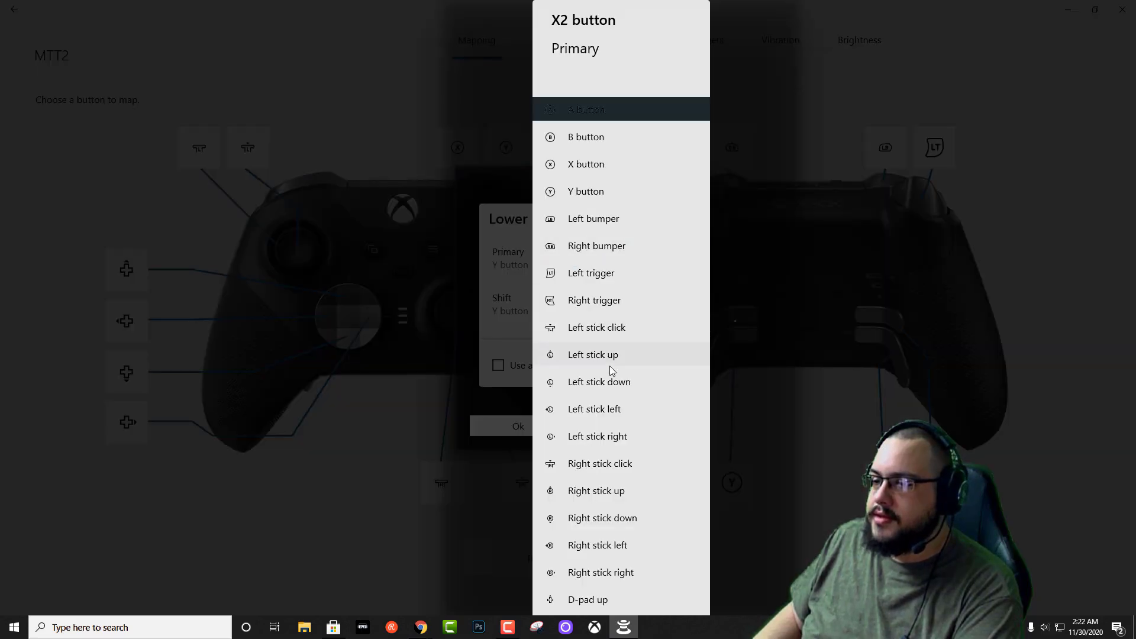
pyautogui.click(596, 248)
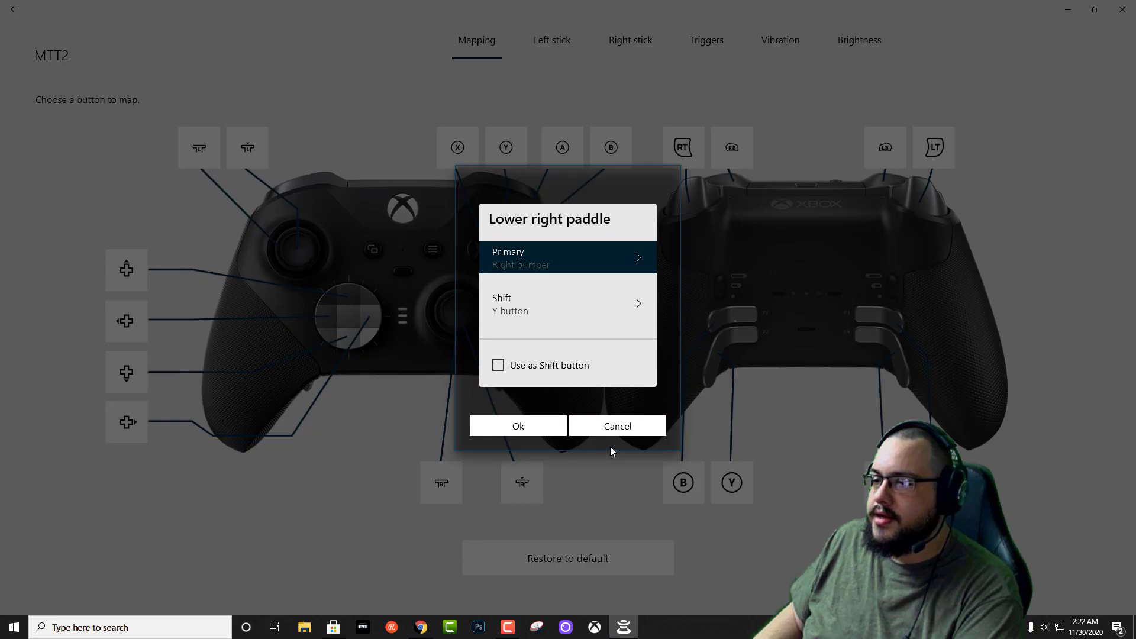
pyautogui.click(542, 426)
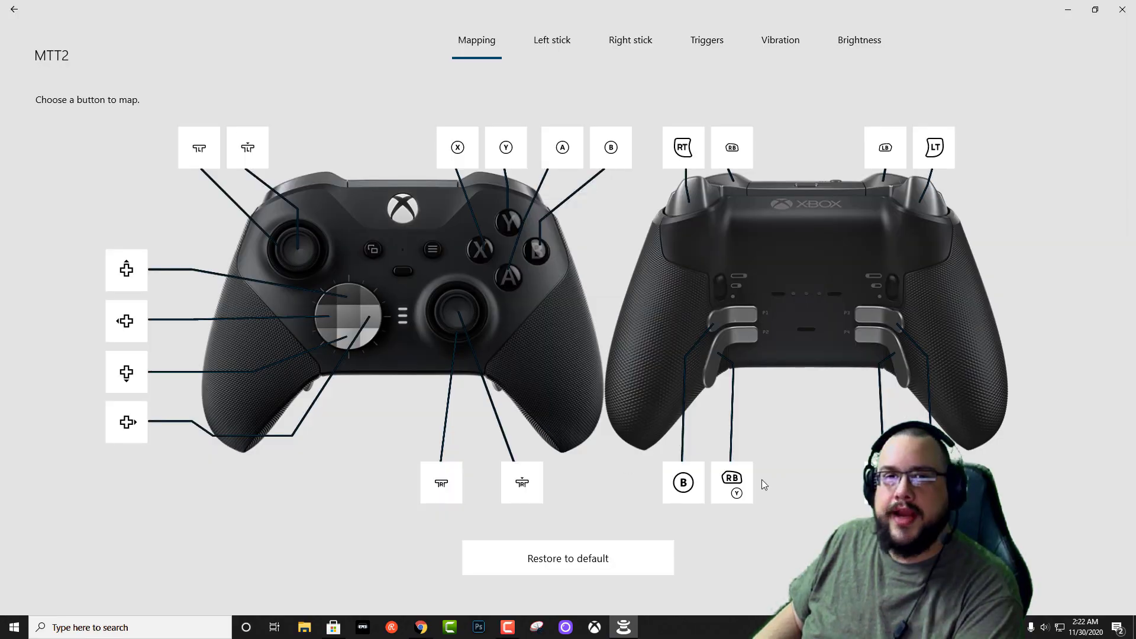
pyautogui.click(734, 485)
pyautogui.click(560, 306)
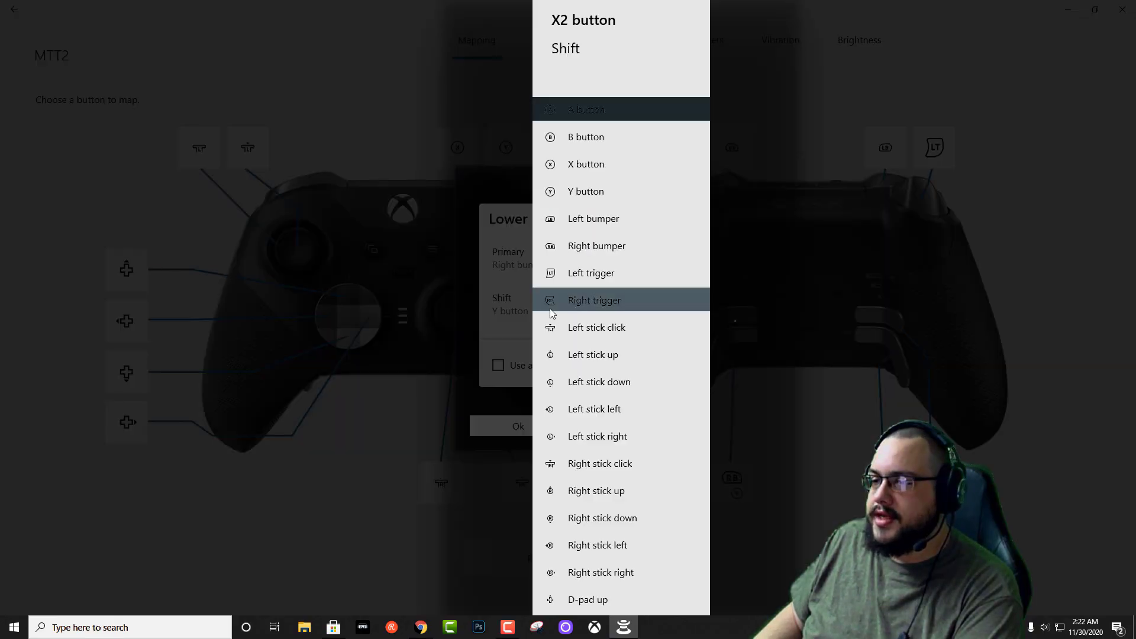
pyautogui.scroll(-3, 616, 365)
pyautogui.click(586, 581)
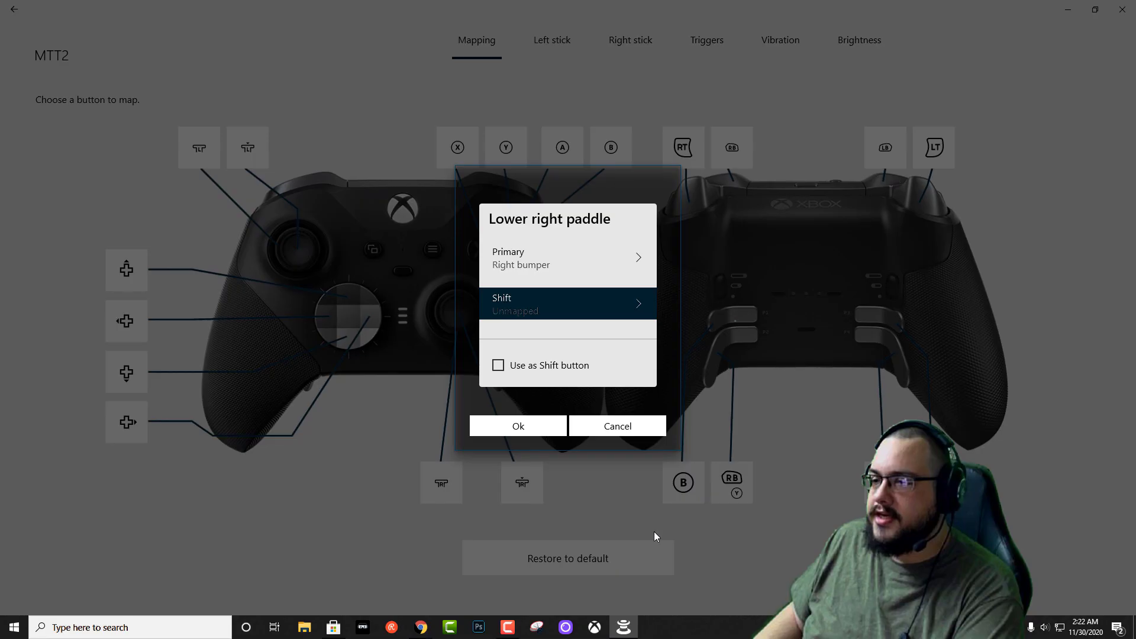
pyautogui.click(520, 426)
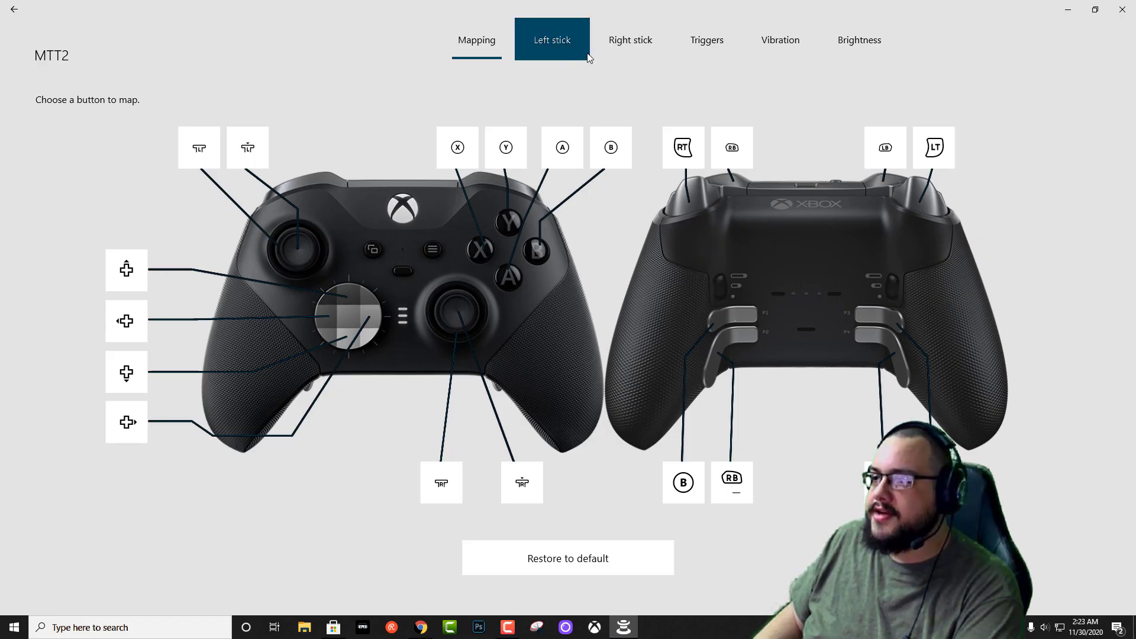
# Review the MTT2 profile's left stick, trigger dead-zone and vibration settings
pyautogui.click(565, 48)
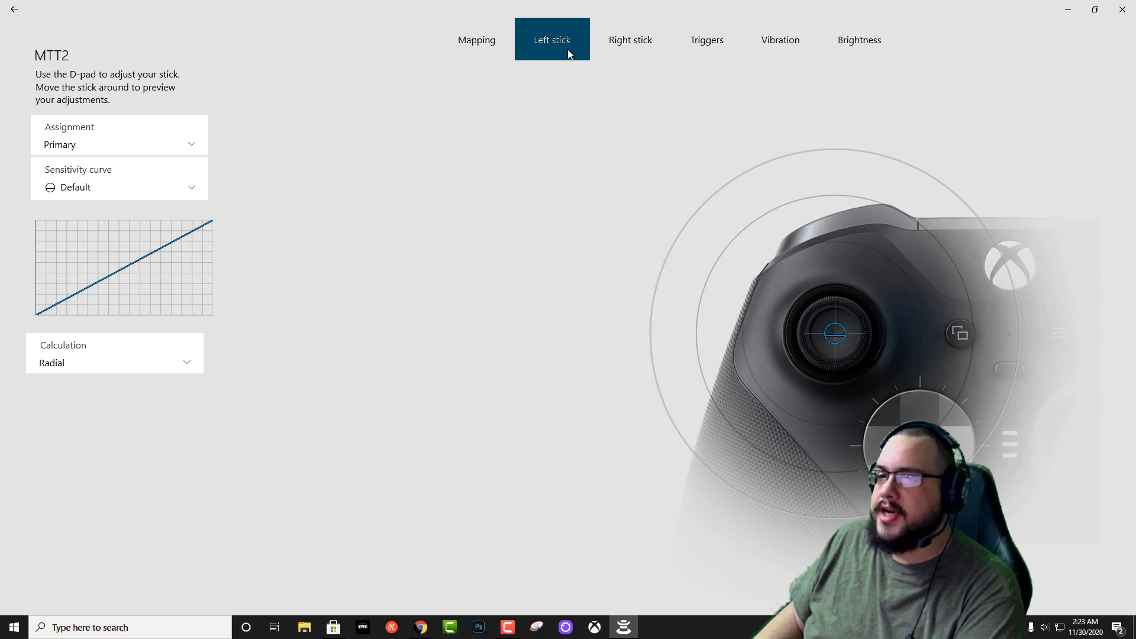
pyautogui.press('Left')
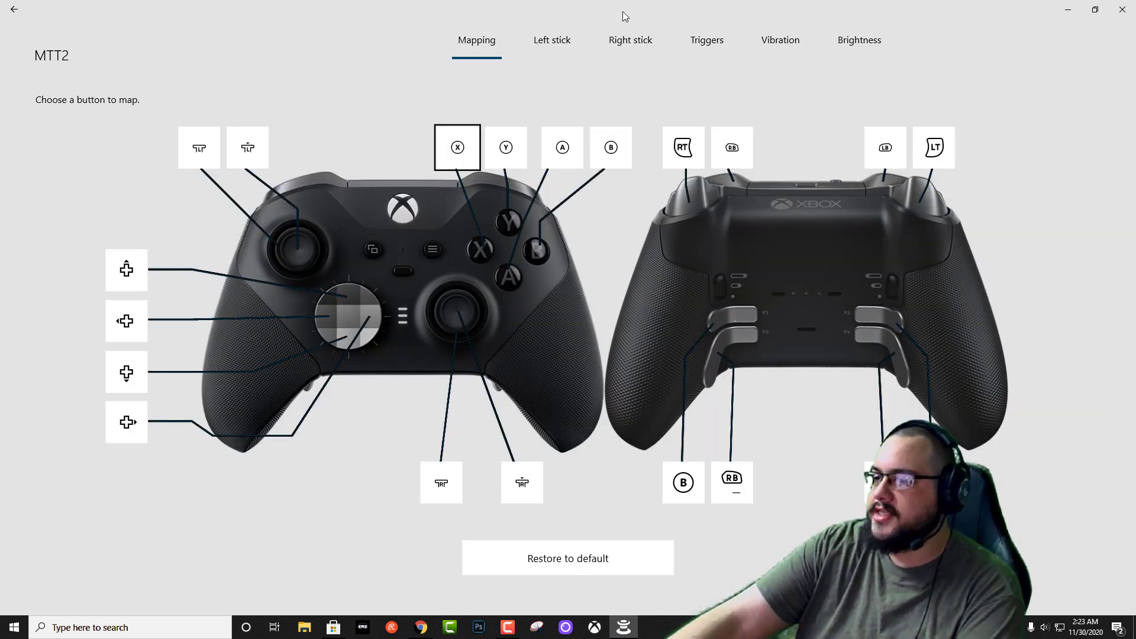
pyautogui.press('Right')
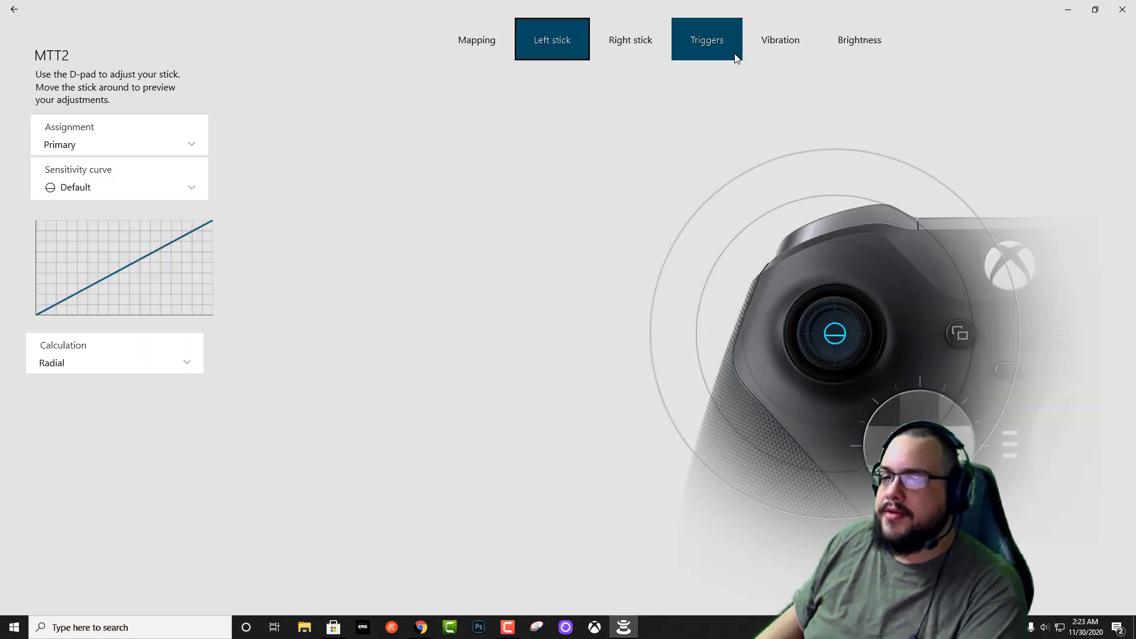
pyautogui.click(705, 37)
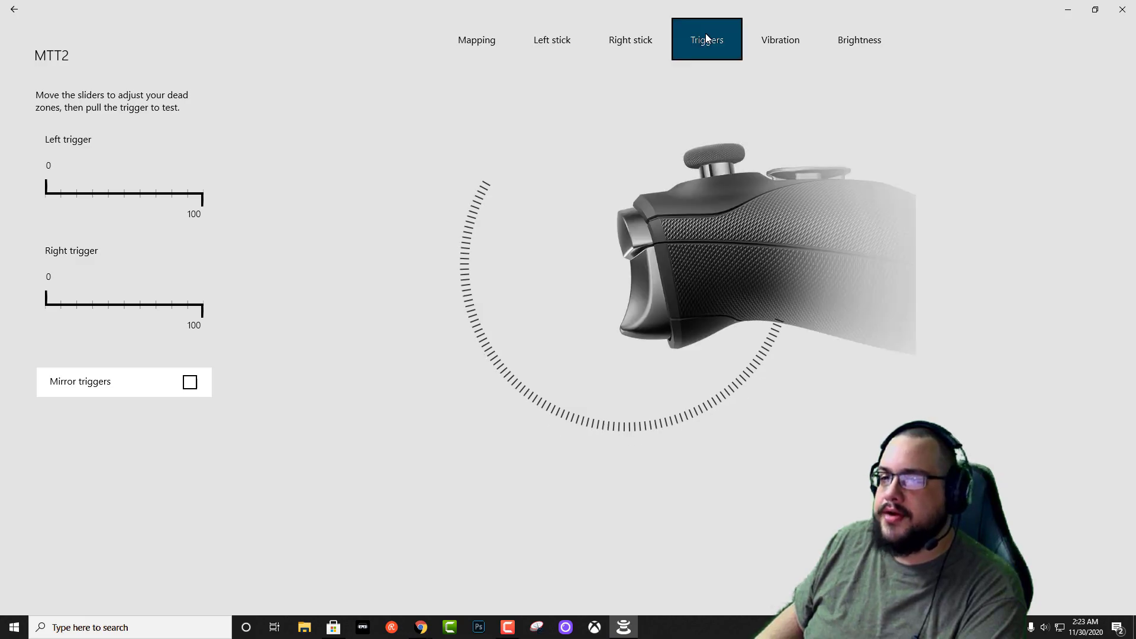
pyautogui.click(799, 54)
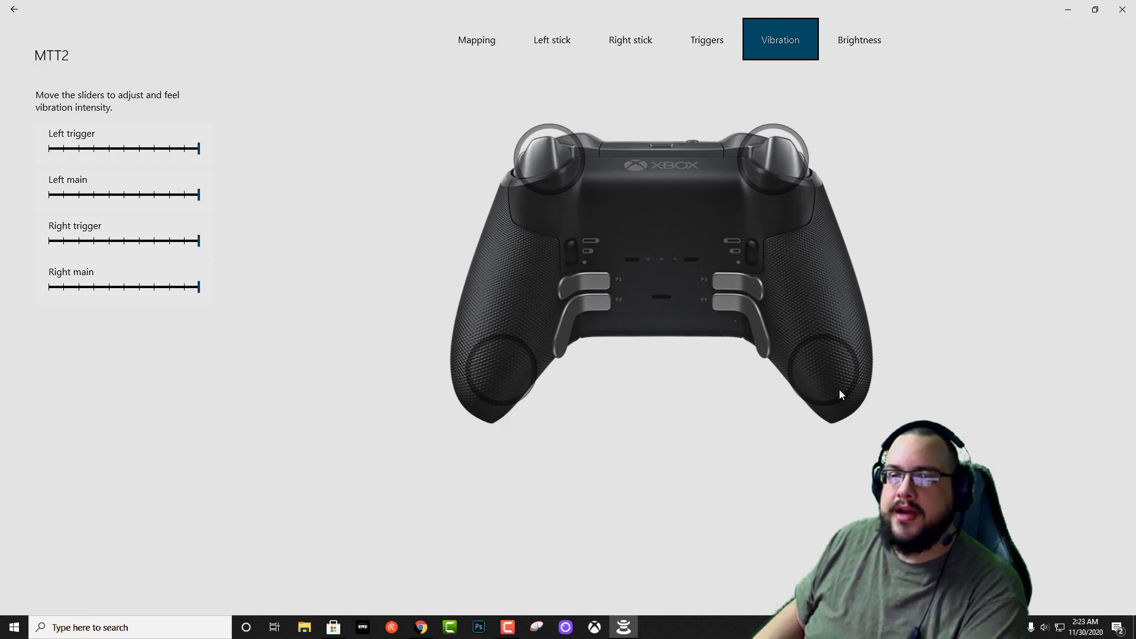
# Adjust the Xbox button brightness, then return to mapping and the profiles list
pyautogui.click(851, 31)
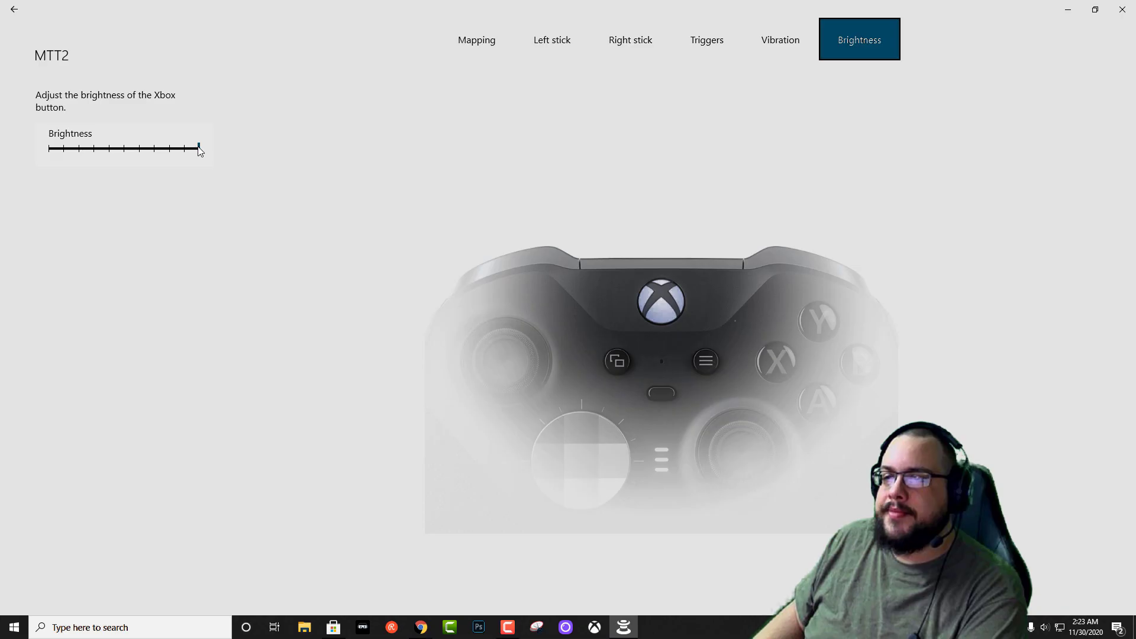
pyautogui.moveTo(199, 152); pyautogui.dragTo(274, 168)
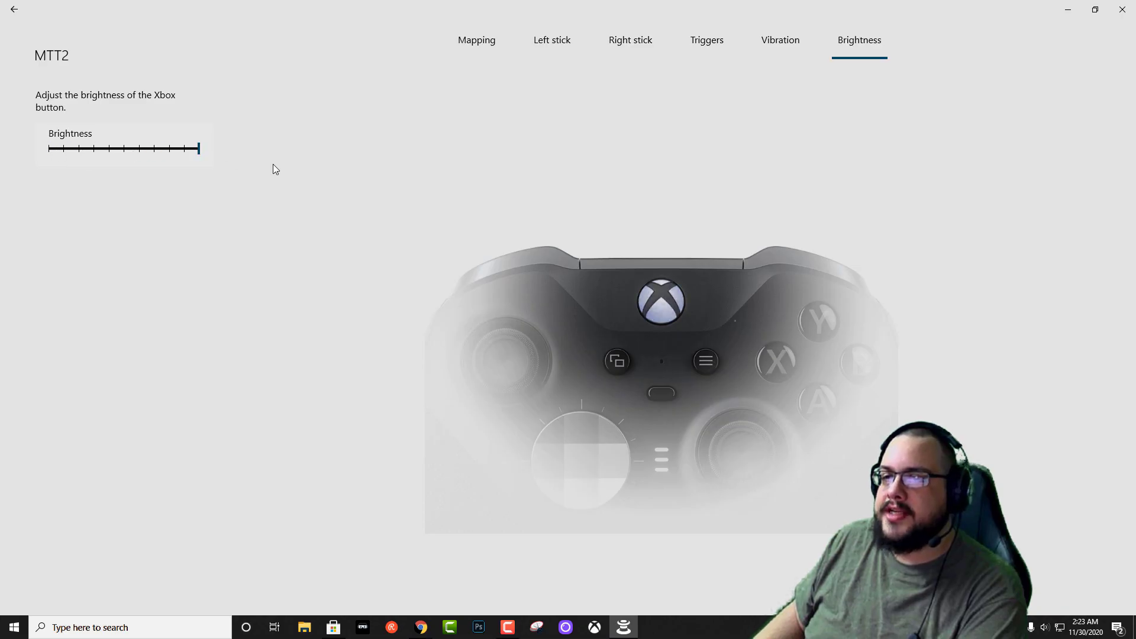
pyautogui.click(495, 46)
pyautogui.click(14, 9)
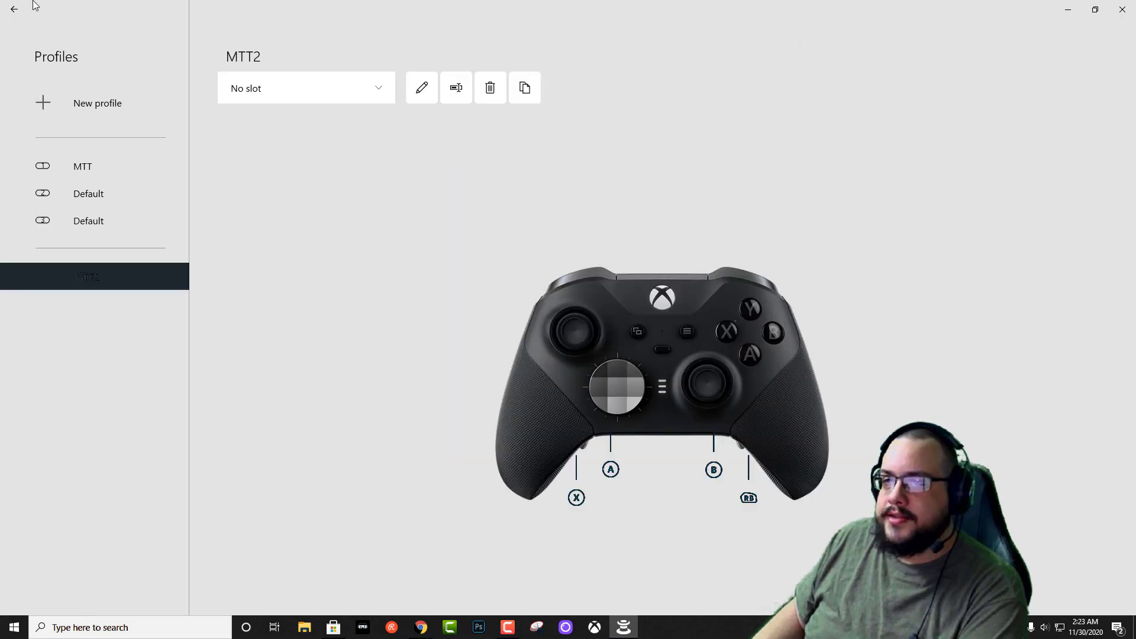
# View the controller's firmware version details, exit, and return to the main page
pyautogui.click(15, 10)
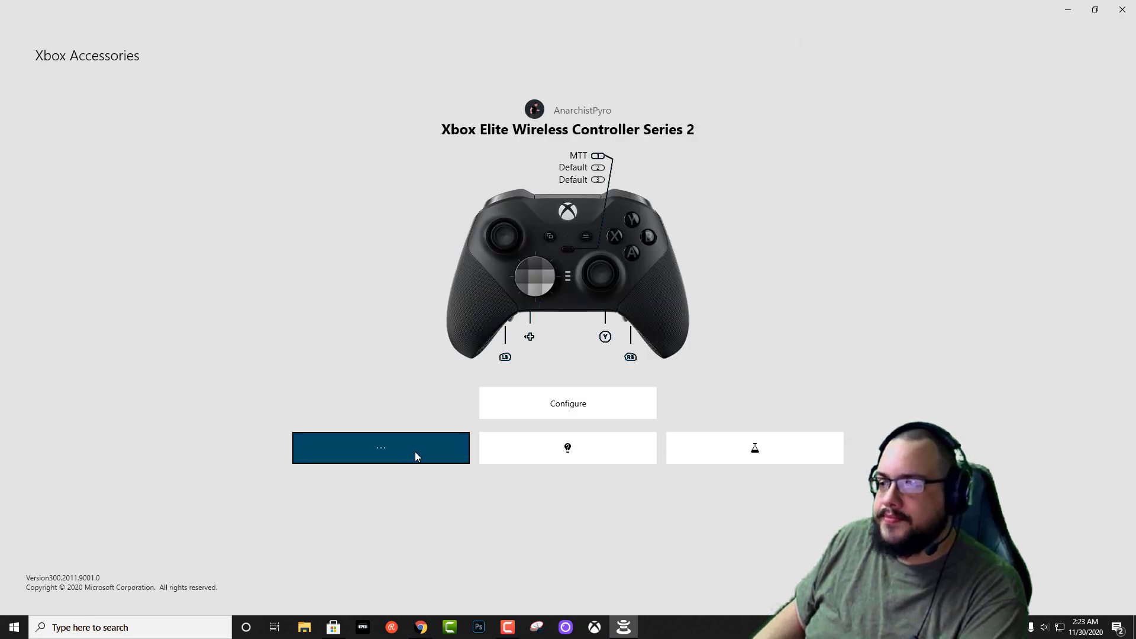
pyautogui.click(416, 456)
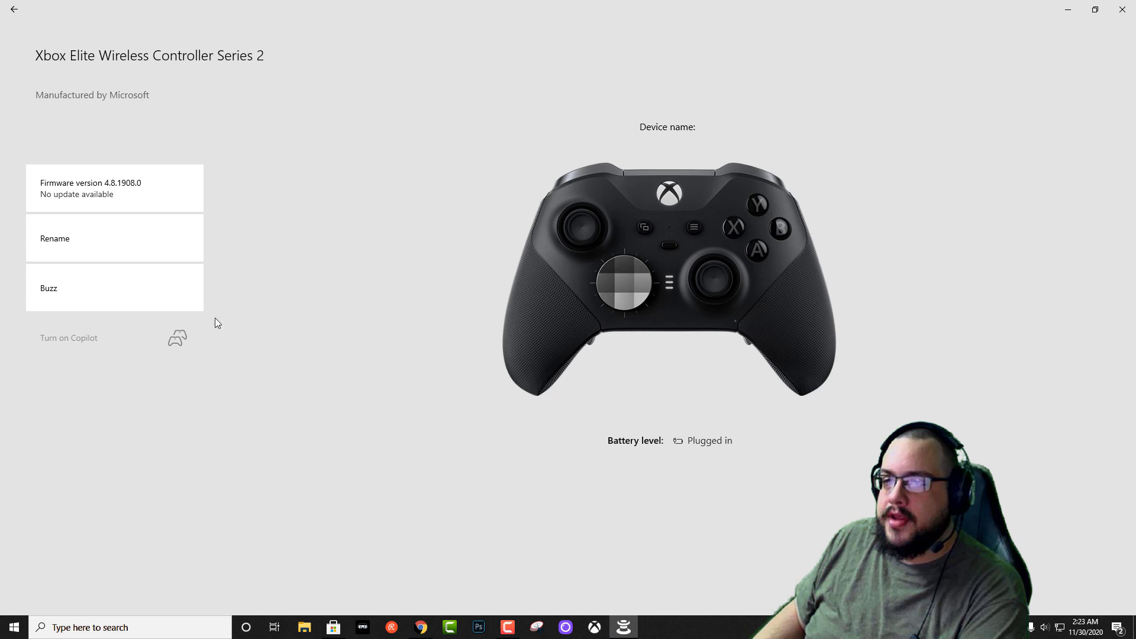
pyautogui.click(15, 17)
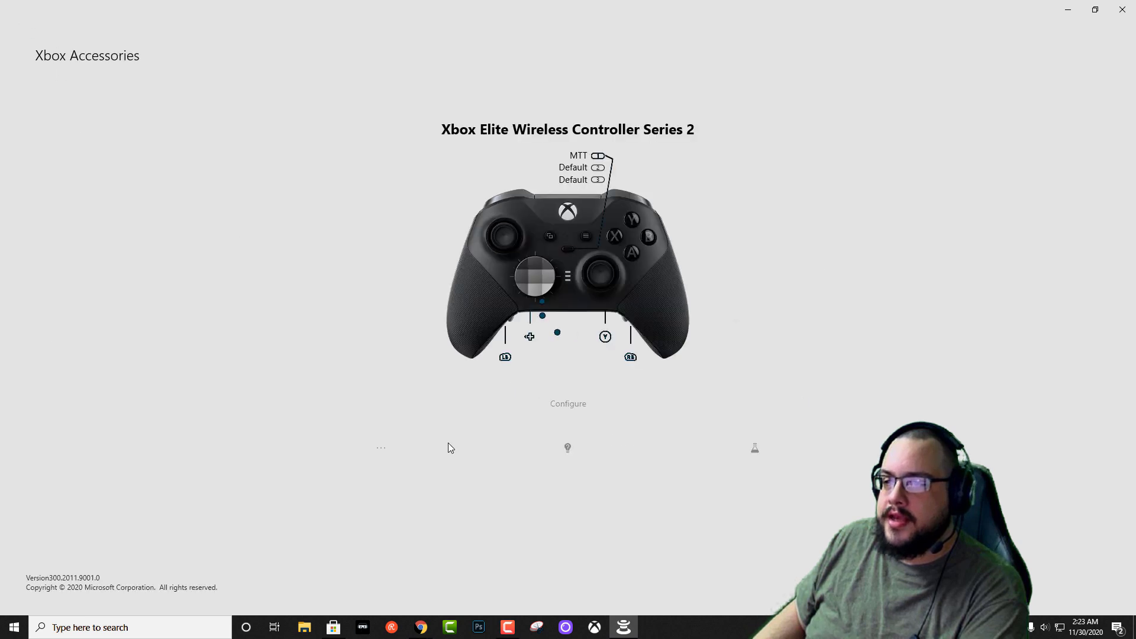
pyautogui.click(371, 447)
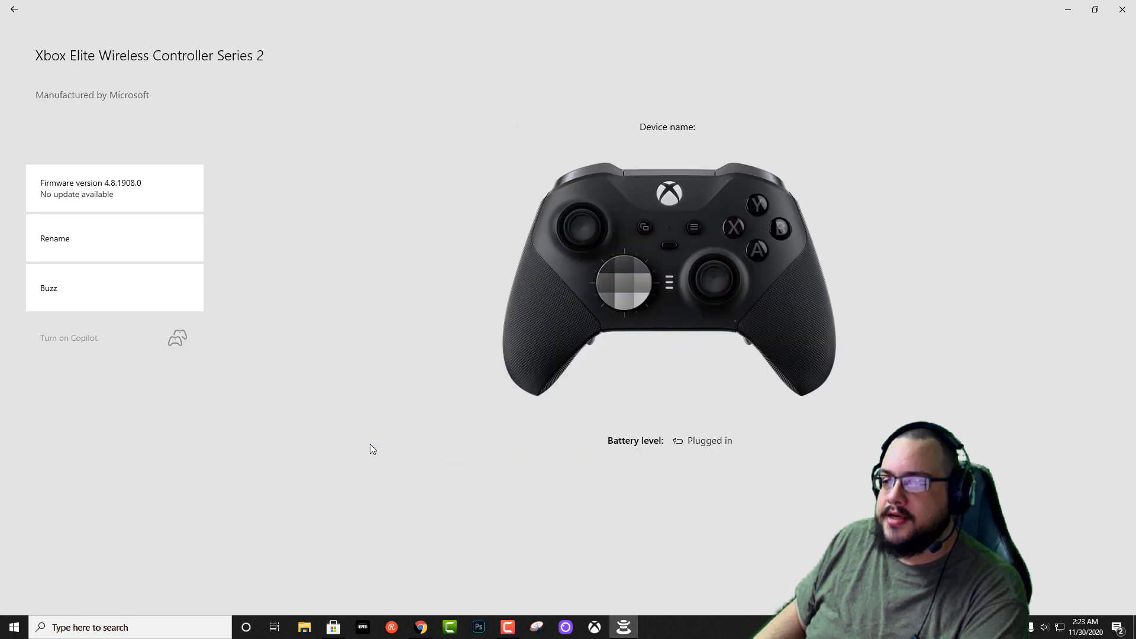
pyautogui.click(138, 193)
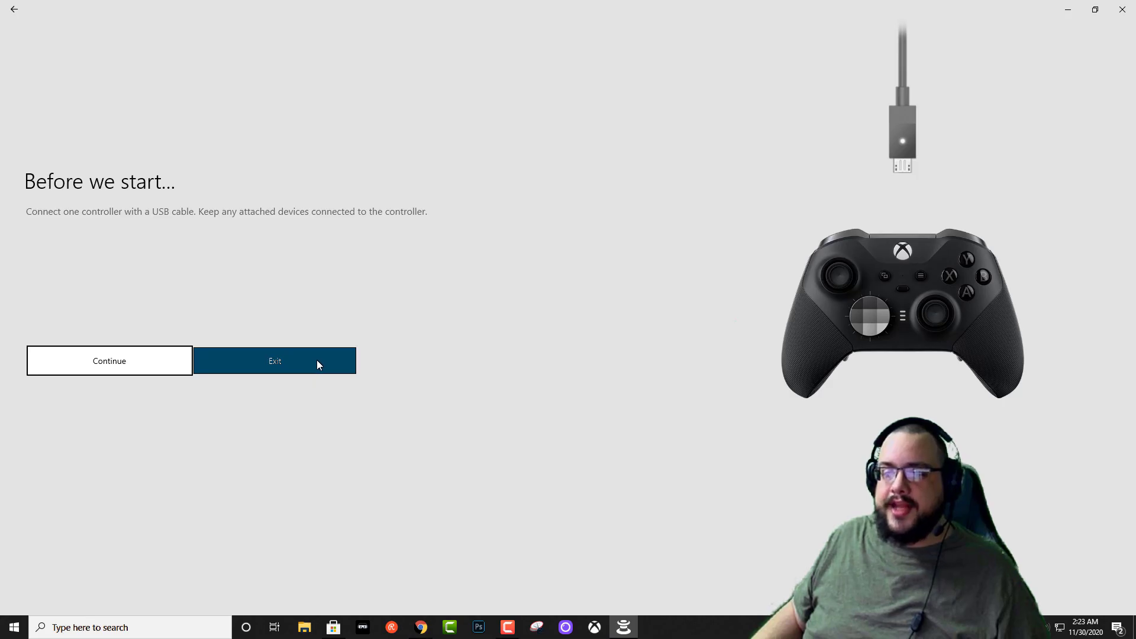
pyautogui.click(258, 361)
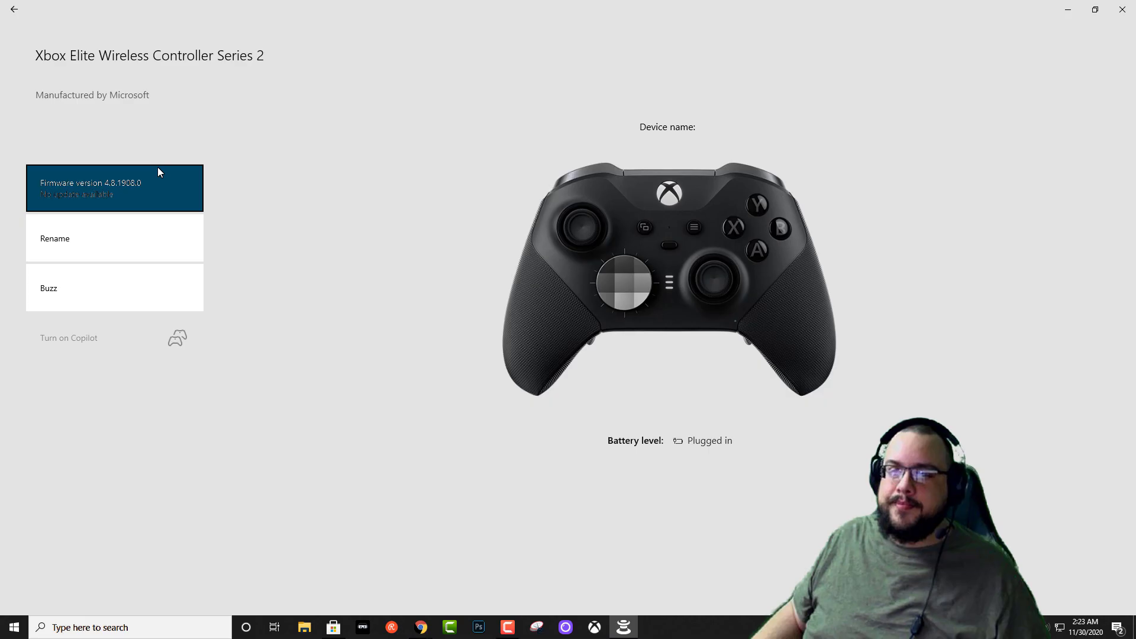
pyautogui.click(16, 17)
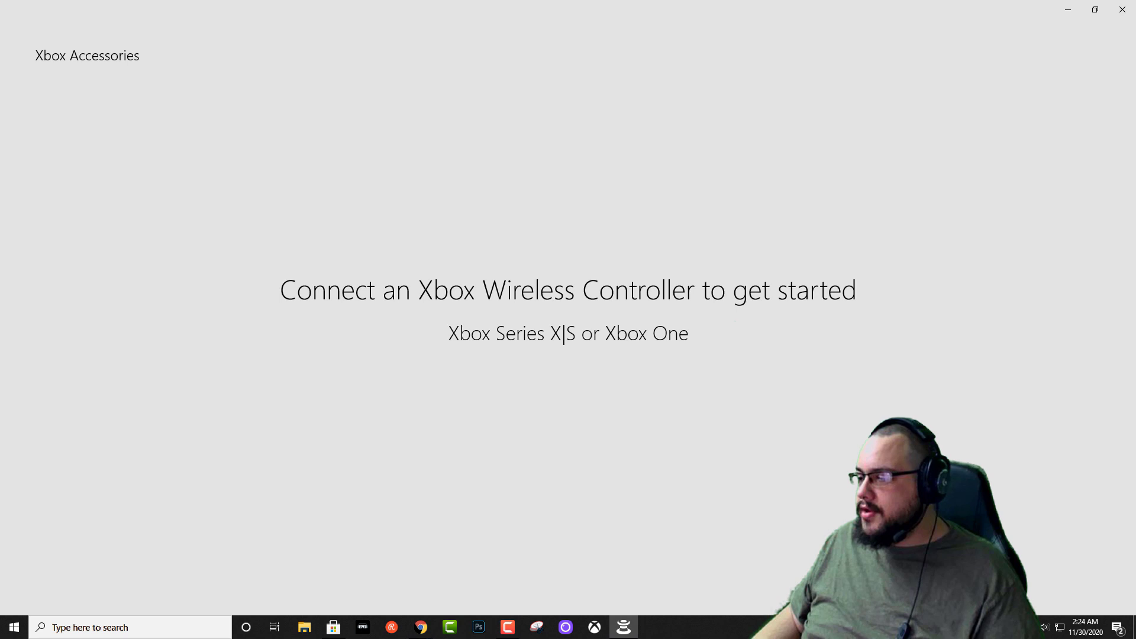
# Remove the Xbox Elite Wireless Controller from Bluetooth devices and close Settings
pyautogui.click(1031, 627)
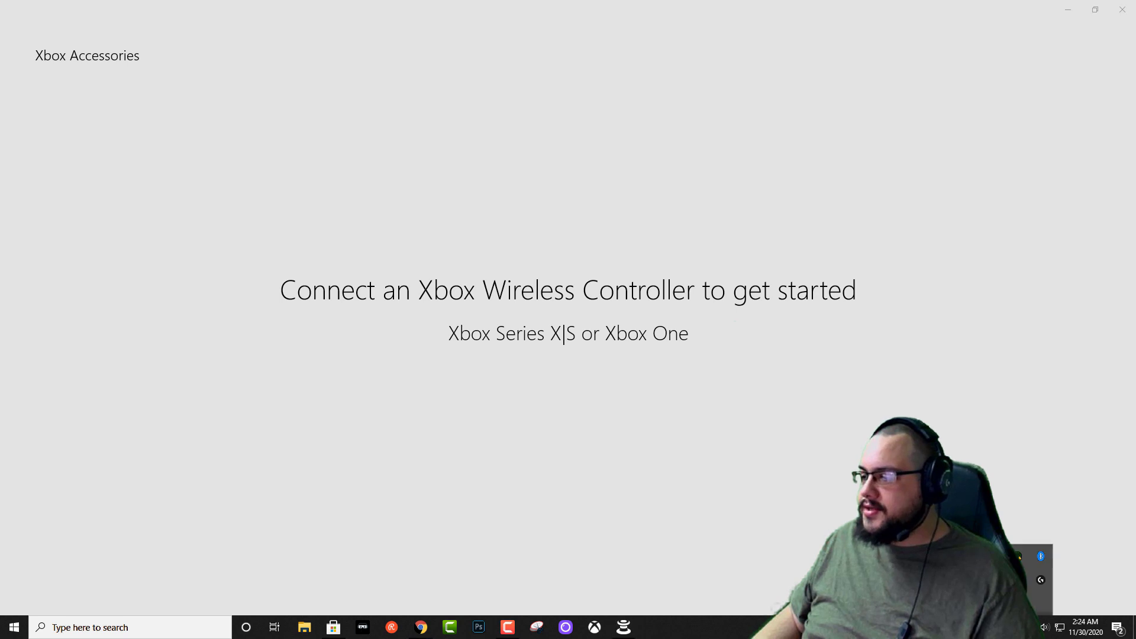
pyautogui.doubleClick(1041, 559)
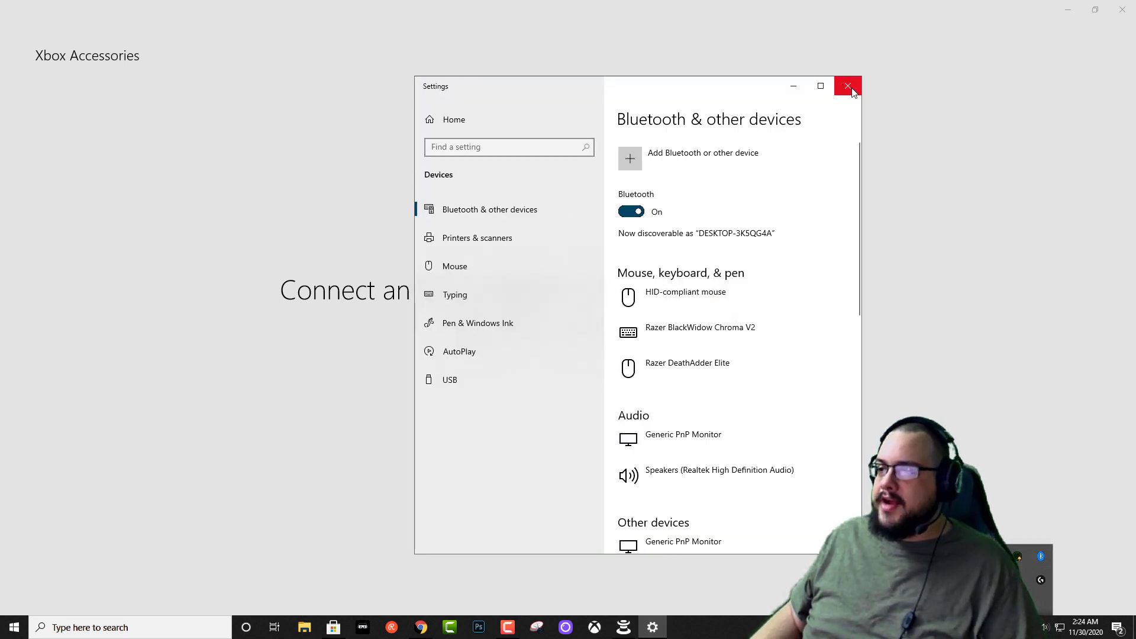
pyautogui.click(726, 436)
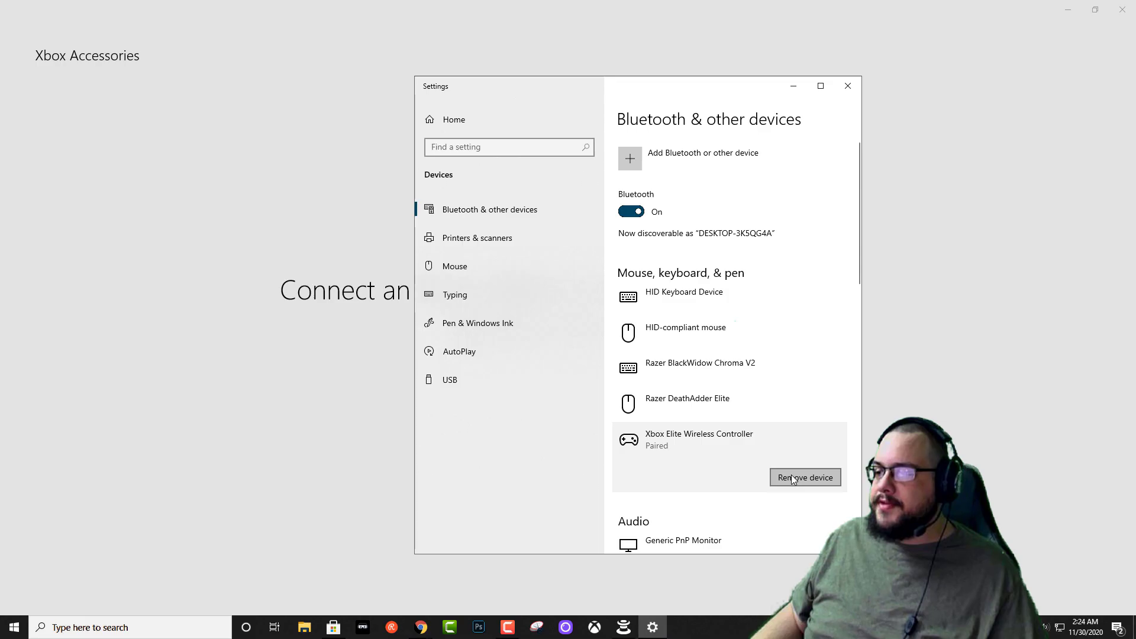
pyautogui.click(791, 476)
pyautogui.click(816, 452)
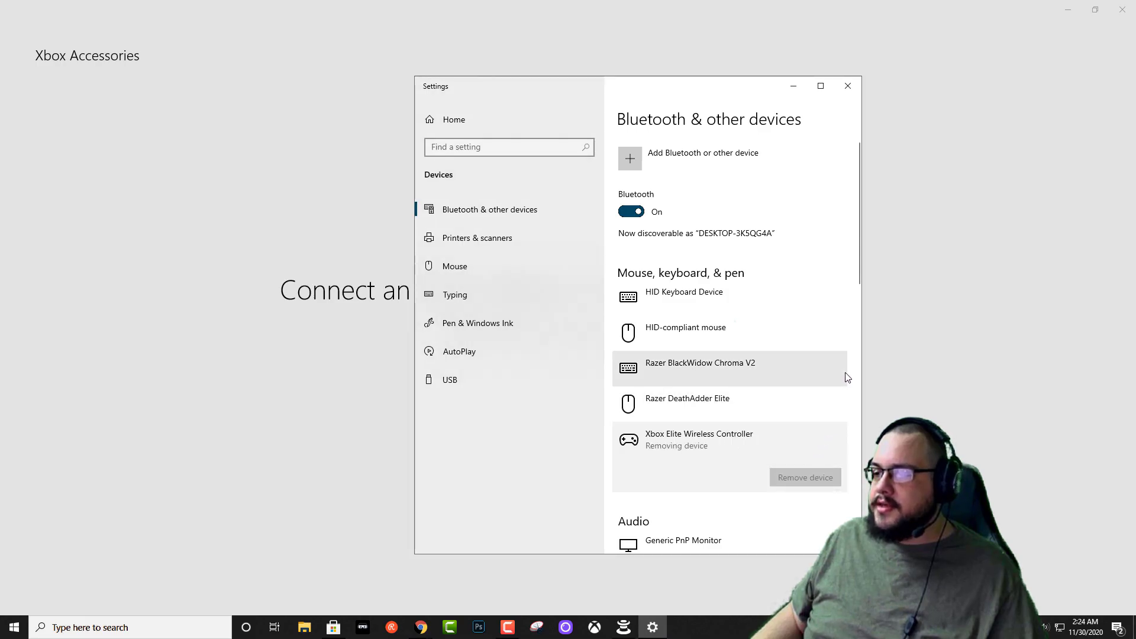
pyautogui.click(847, 86)
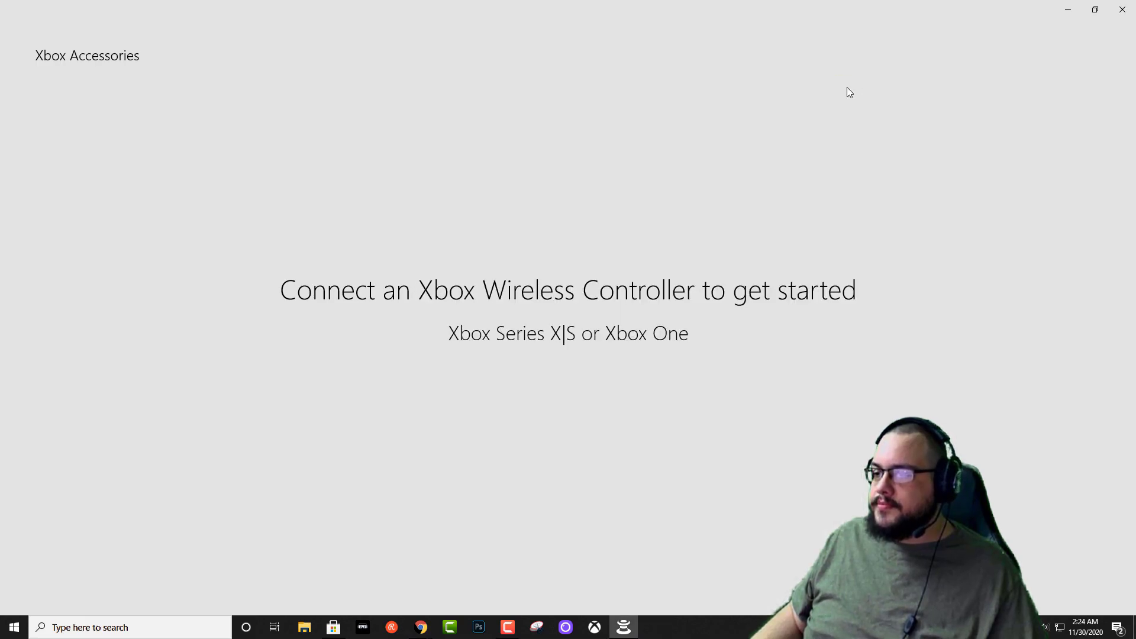
# Pair the Xbox Elite Wireless Controller again as a new Bluetooth device
pyautogui.click(14, 627)
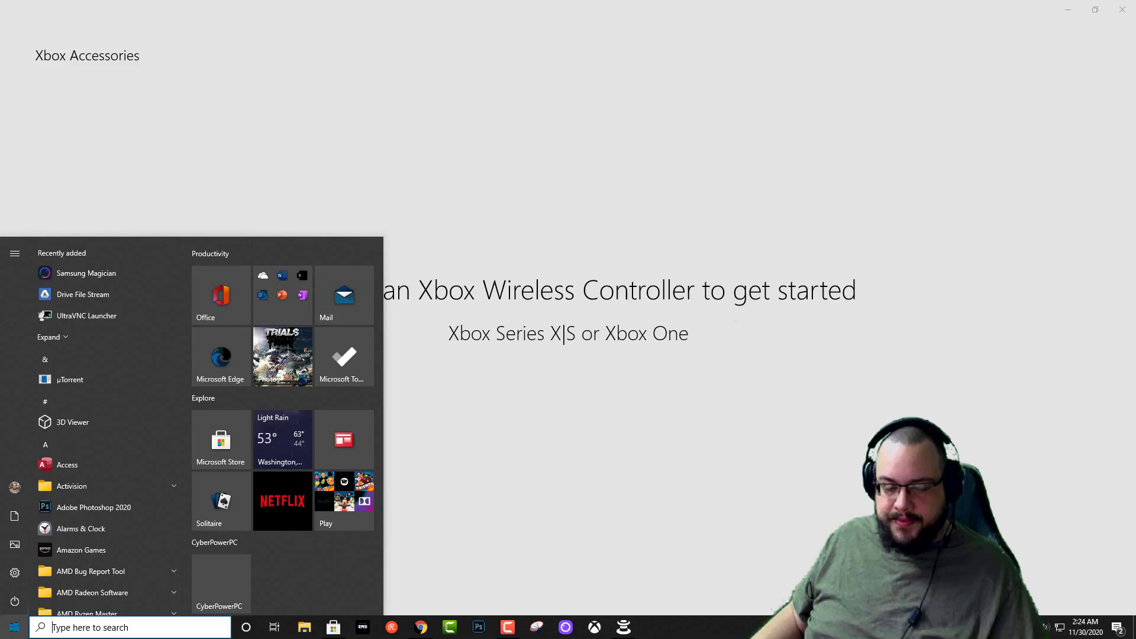
pyautogui.write('bluetooth')
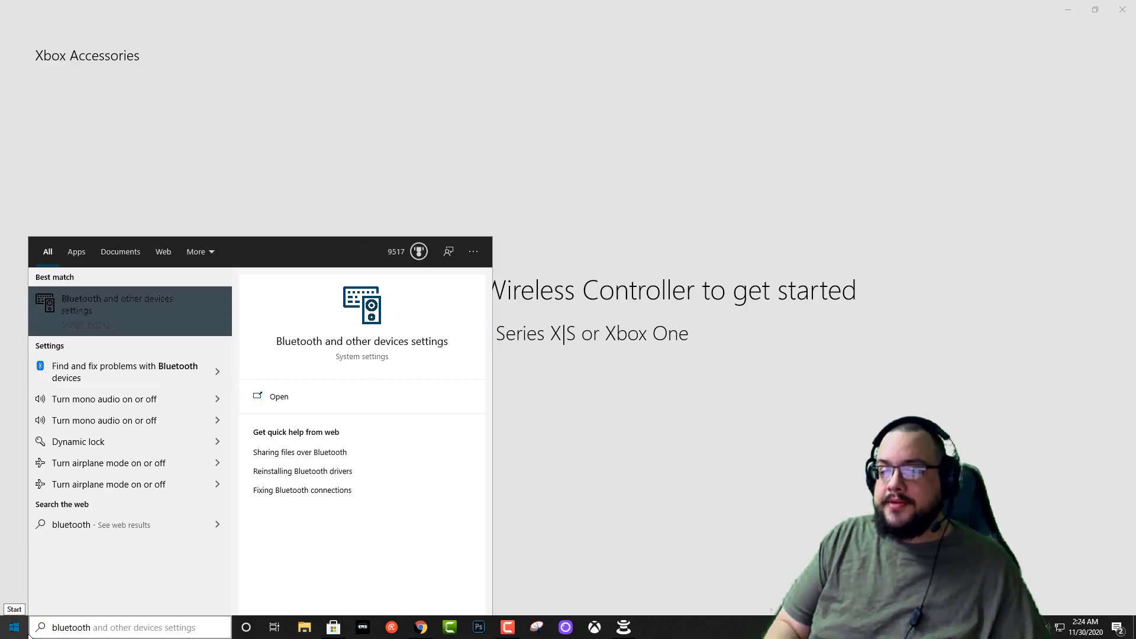
pyautogui.press('Return')
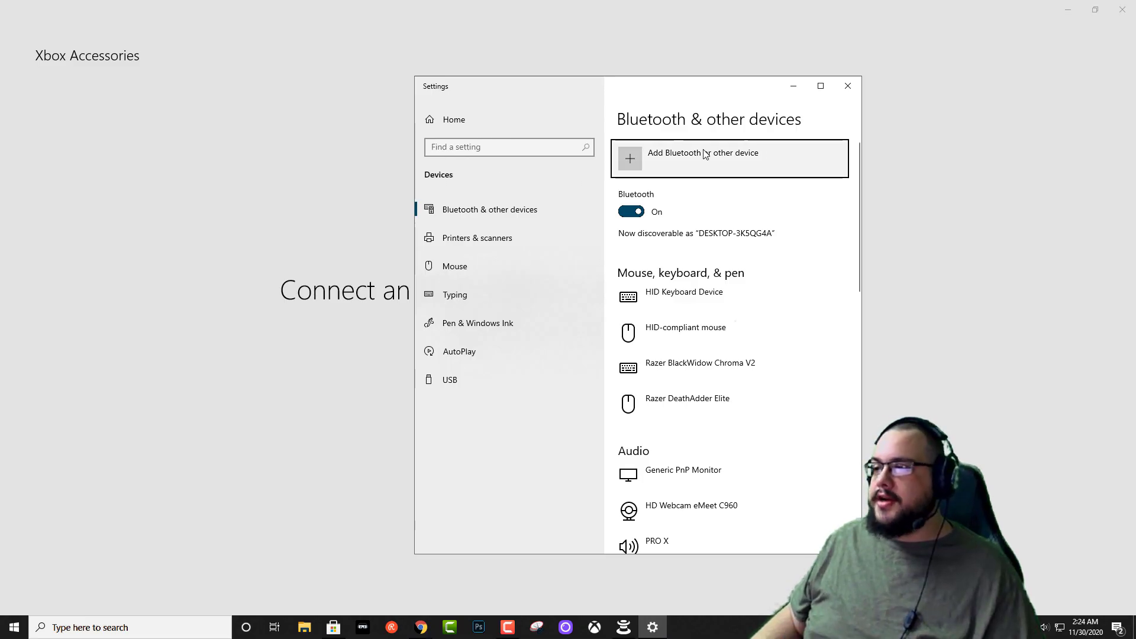
pyautogui.click(736, 160)
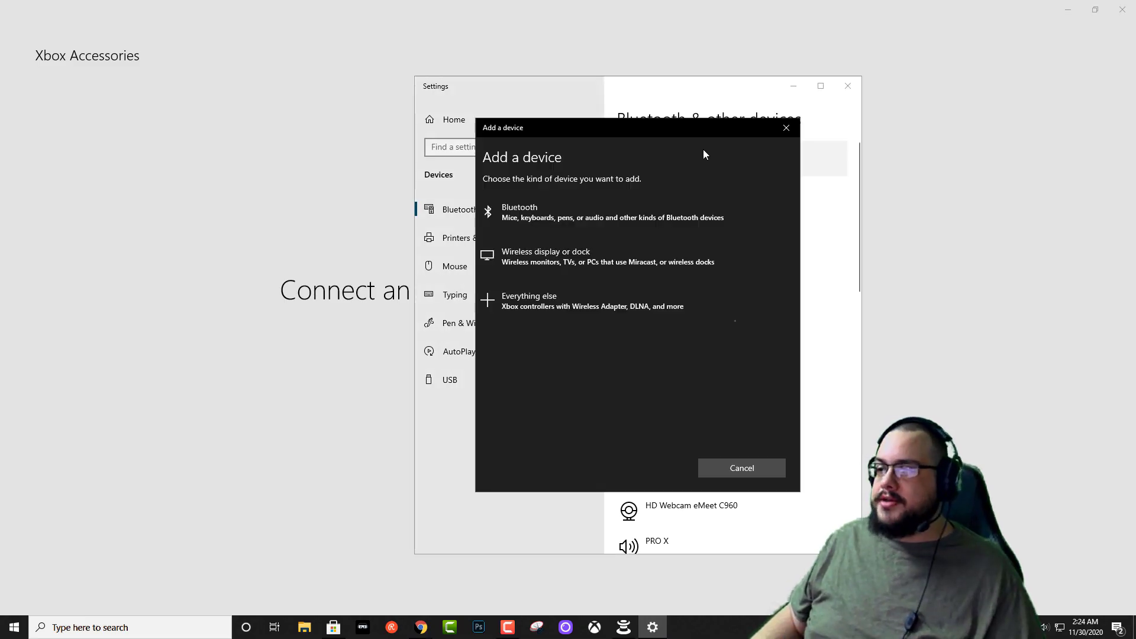
pyautogui.click(534, 209)
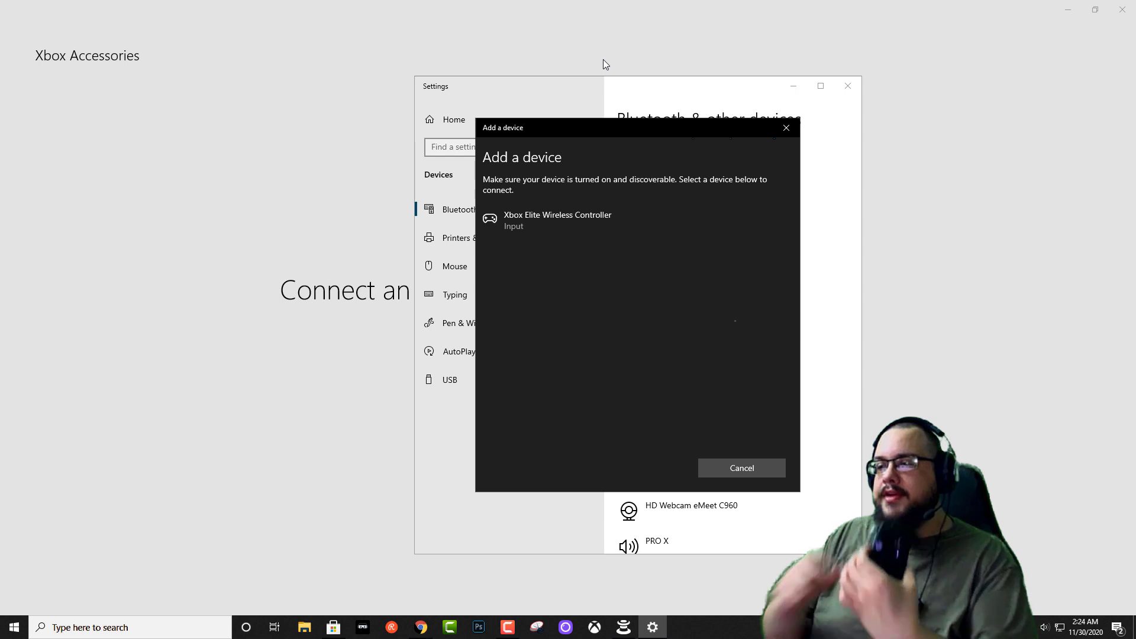
pyautogui.click(533, 231)
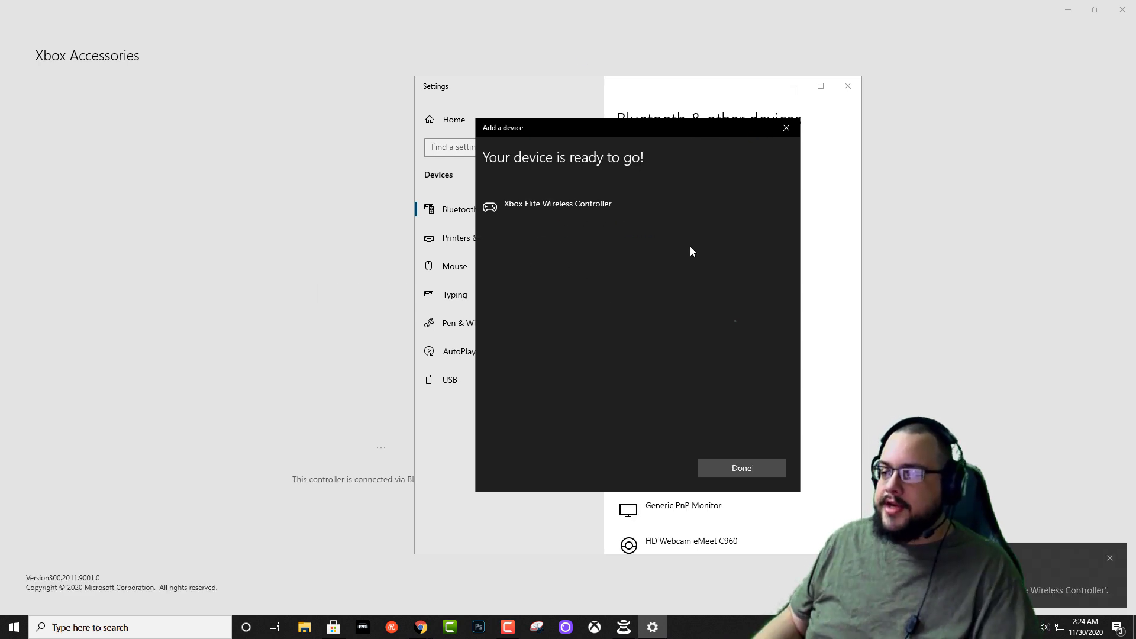
pyautogui.click(732, 468)
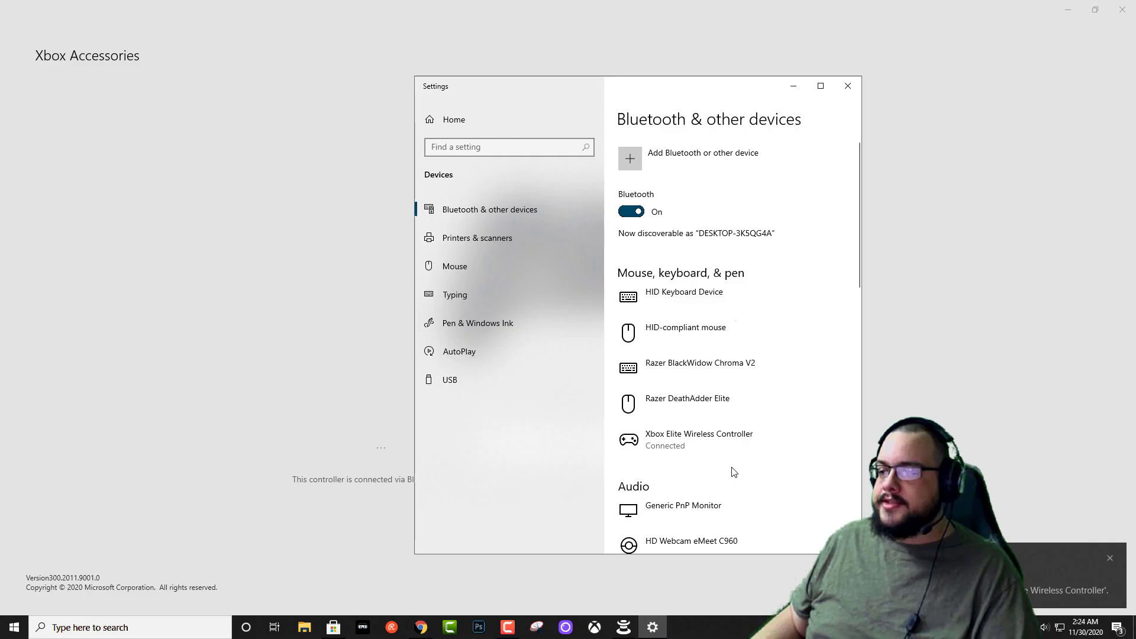
pyautogui.click(847, 87)
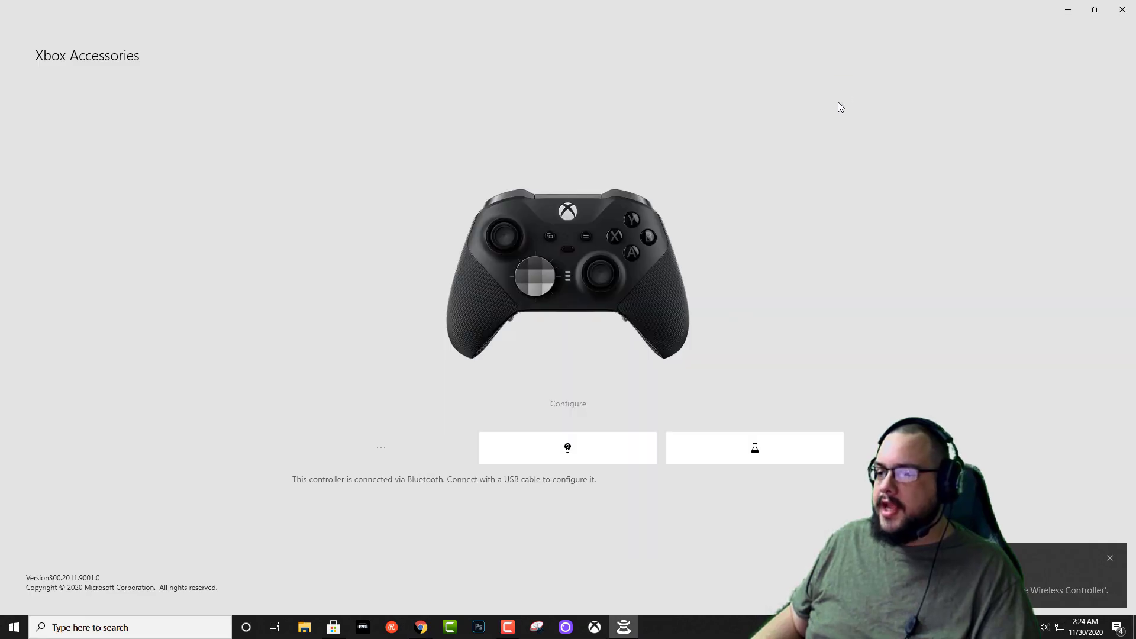